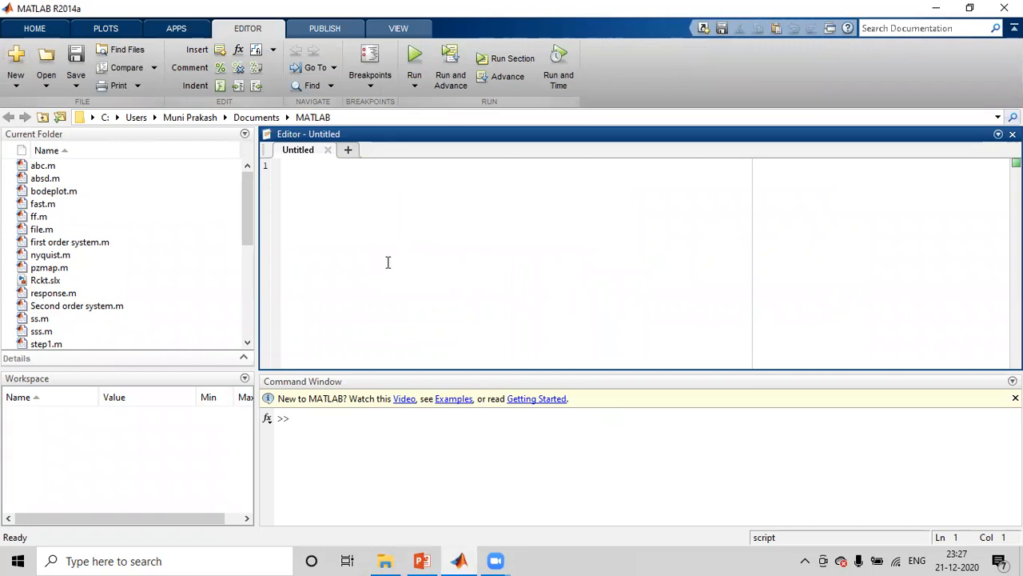
# Paste the uncontrolled-system root locus and step response code into the empty script and insert clc as a new first line.
pyautogui.click(309, 165)
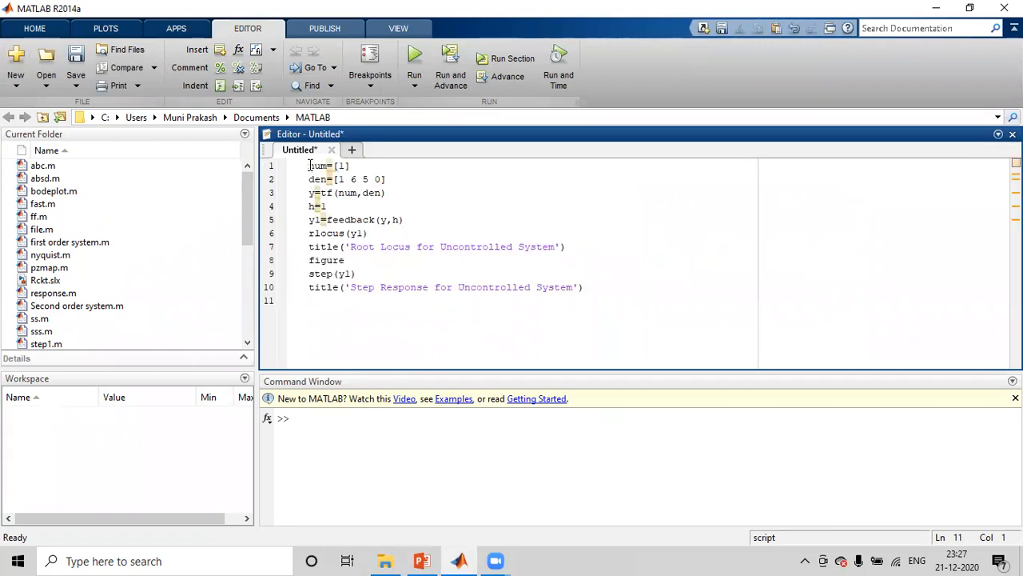
pyautogui.press('Return')
pyautogui.press('Up')
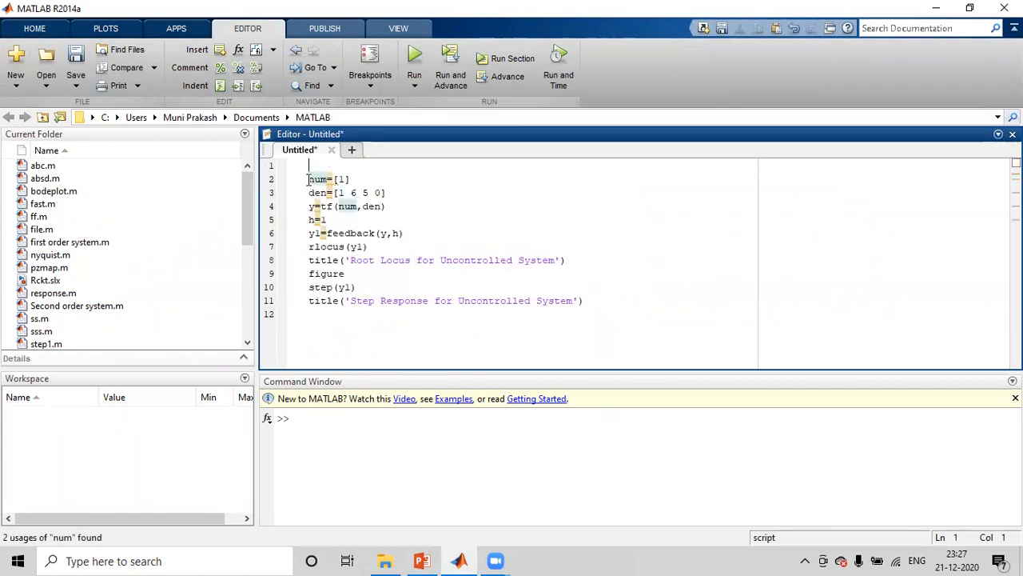
pyautogui.write('clc')
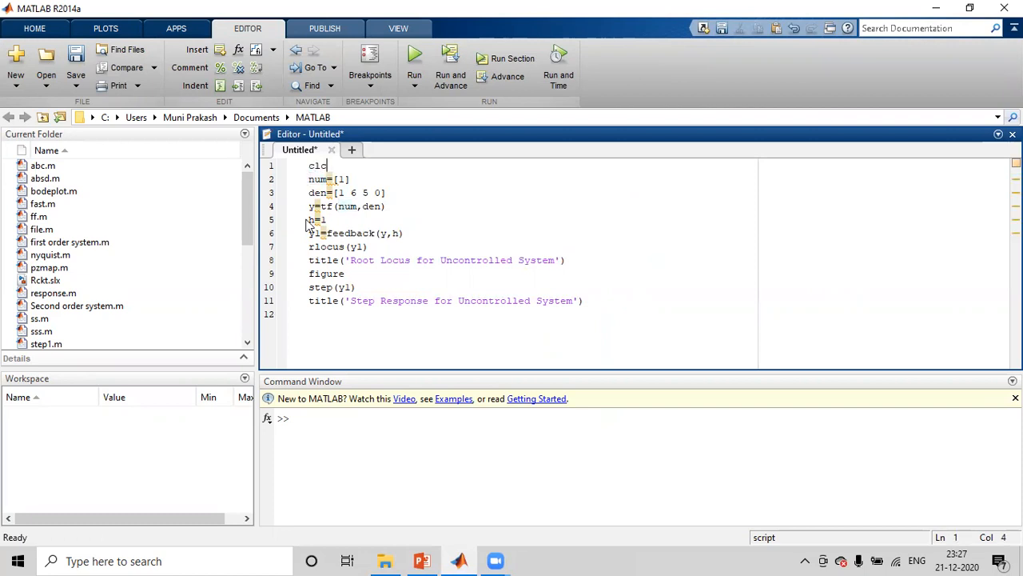
# Save the script as uncontrolledsystem in the MATLAB documents folder.
pyautogui.click(75, 59)
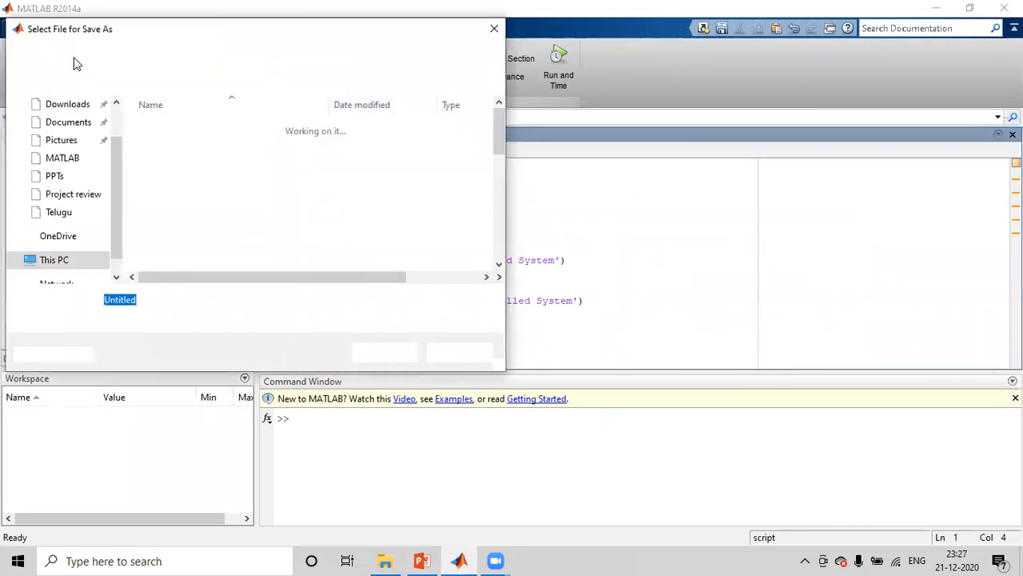
pyautogui.write('unc')
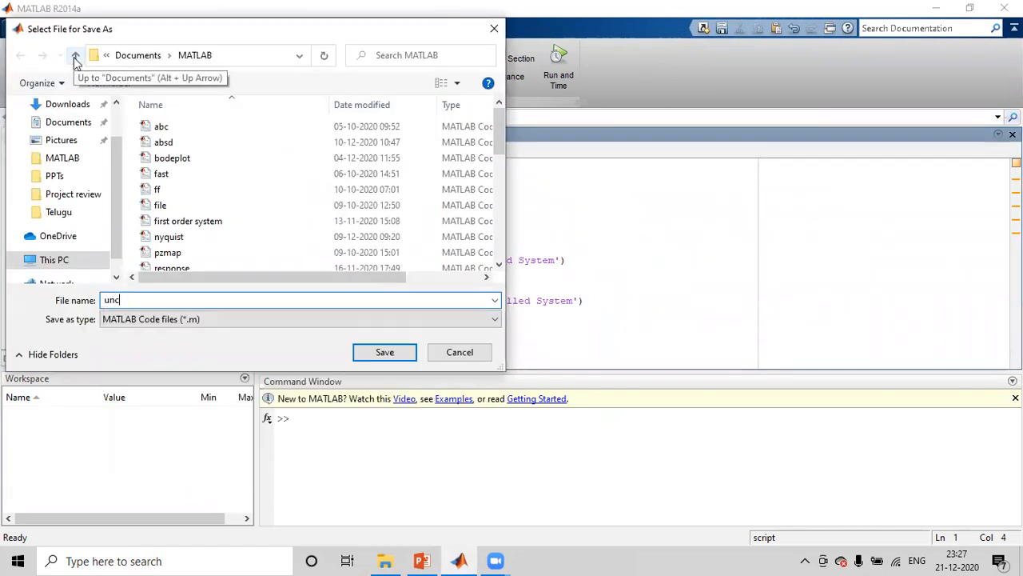
pyautogui.write('ro')
pyautogui.press('BackSpace')
pyautogui.press('BackSpace')
pyautogui.write('on')
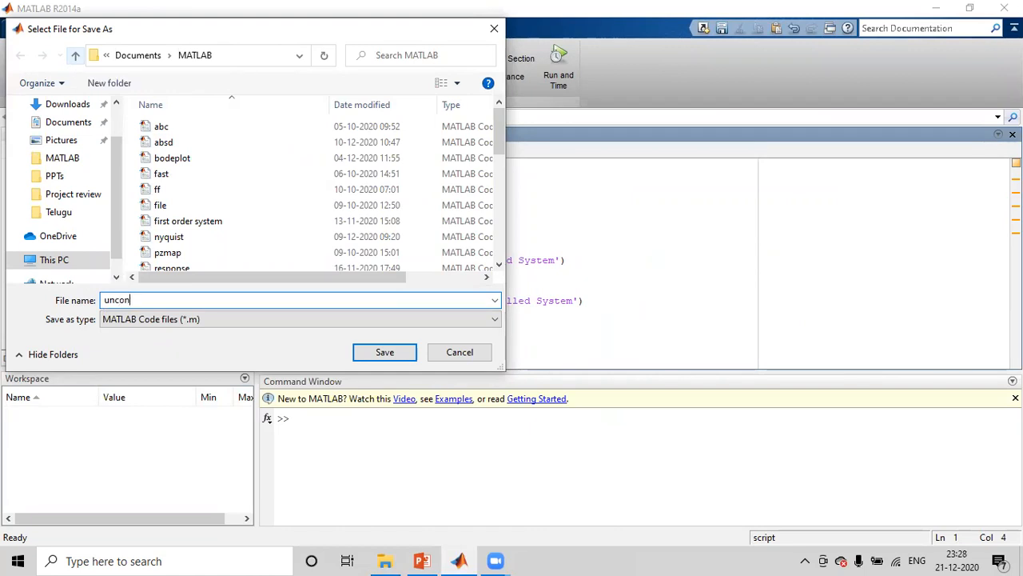
pyautogui.write('trolledsystem')
pyautogui.click(386, 352)
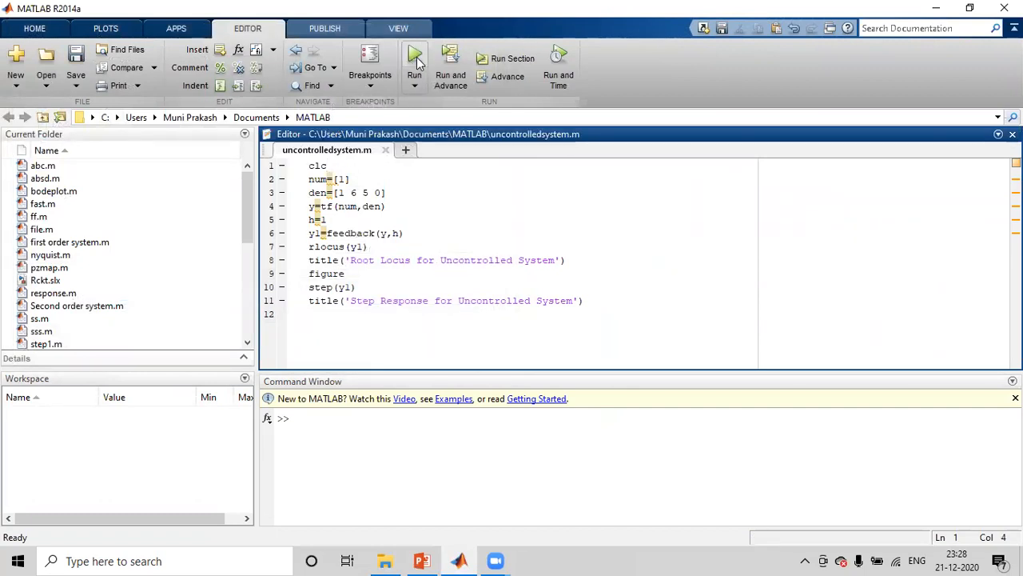
# Run the script, minimize the root locus figure and maximize the step response figure.
pyautogui.click(416, 60)
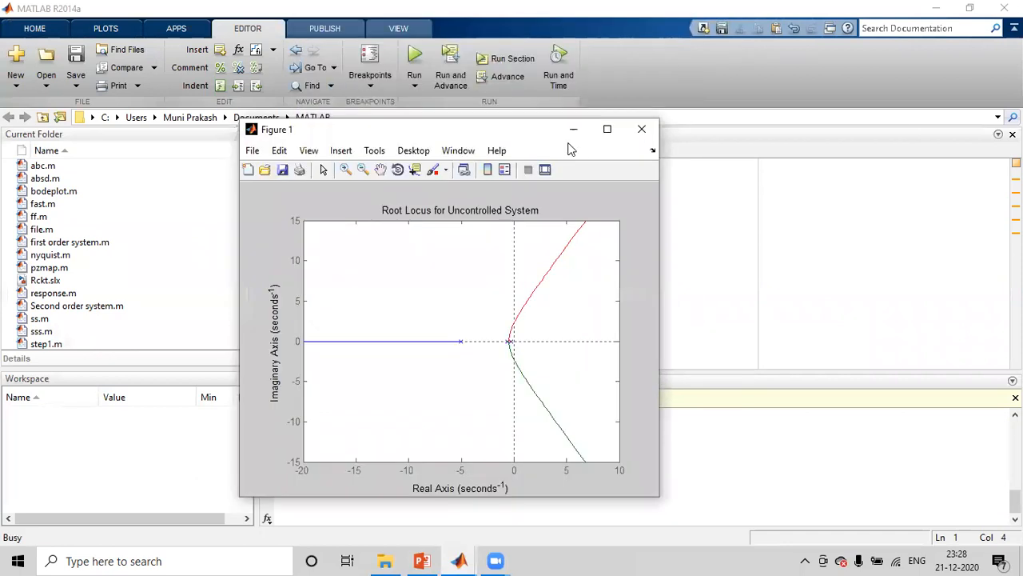
pyautogui.click(573, 133)
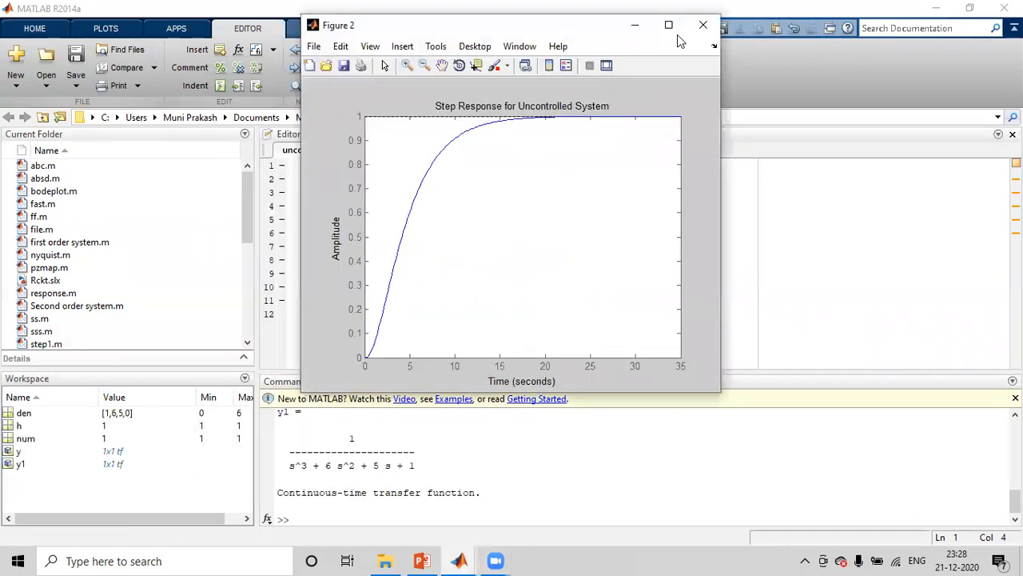
pyautogui.click(668, 25)
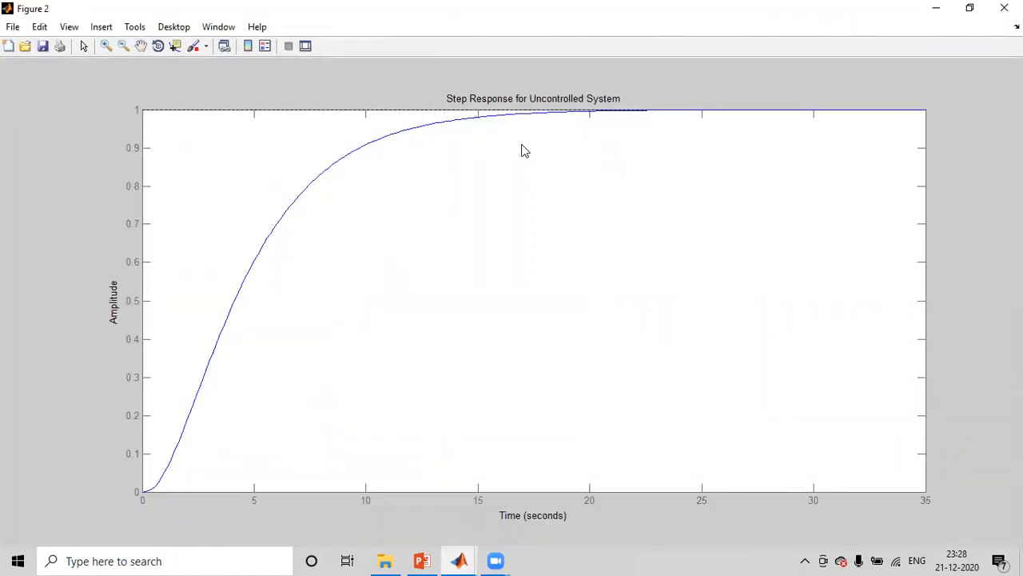
# Mark the Peak Response characteristic on the step response plot and display its data label.
pyautogui.rightClick(480, 150)
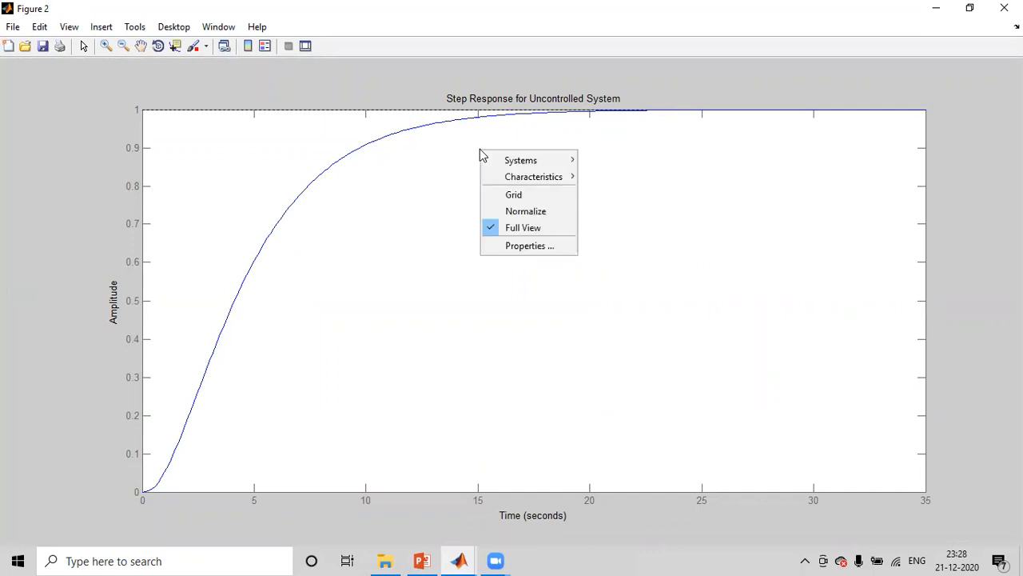
pyautogui.moveTo(549, 184)
pyautogui.click(615, 179)
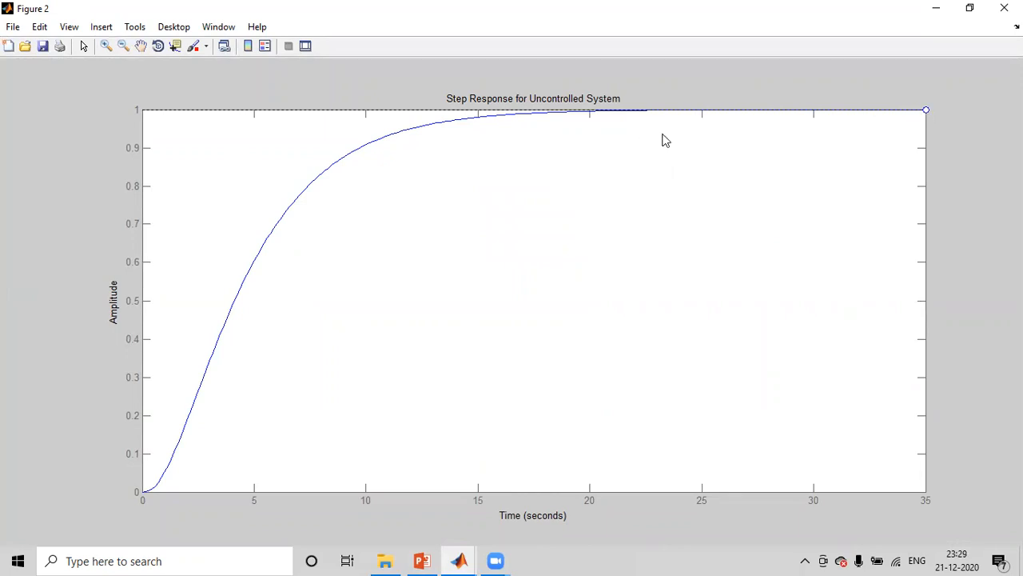
pyautogui.moveTo(928, 116)
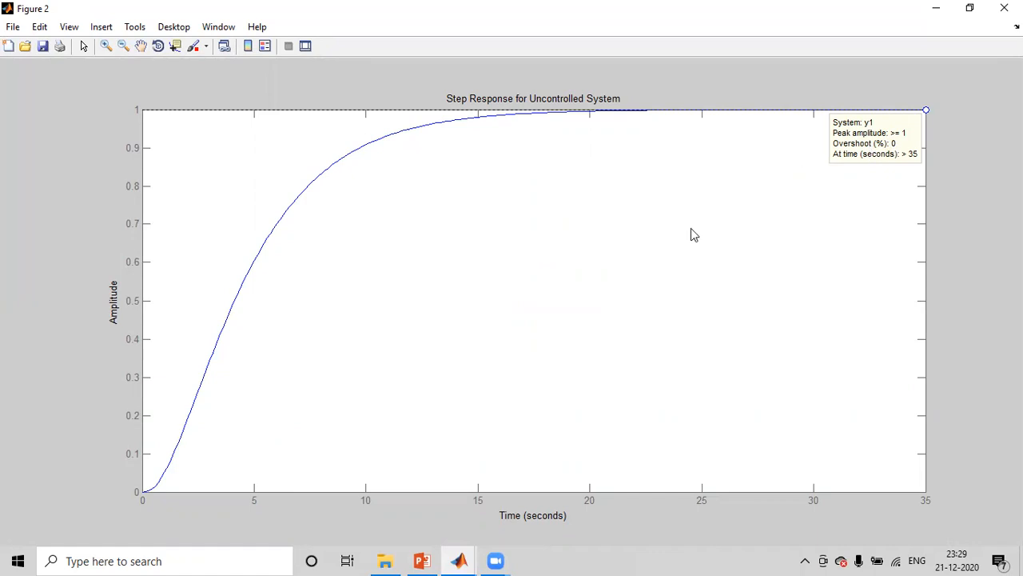
# Mark the Settling Time characteristic on the step response curve and pin its data label.
pyautogui.rightClick(534, 168)
pyautogui.moveTo(572, 202)
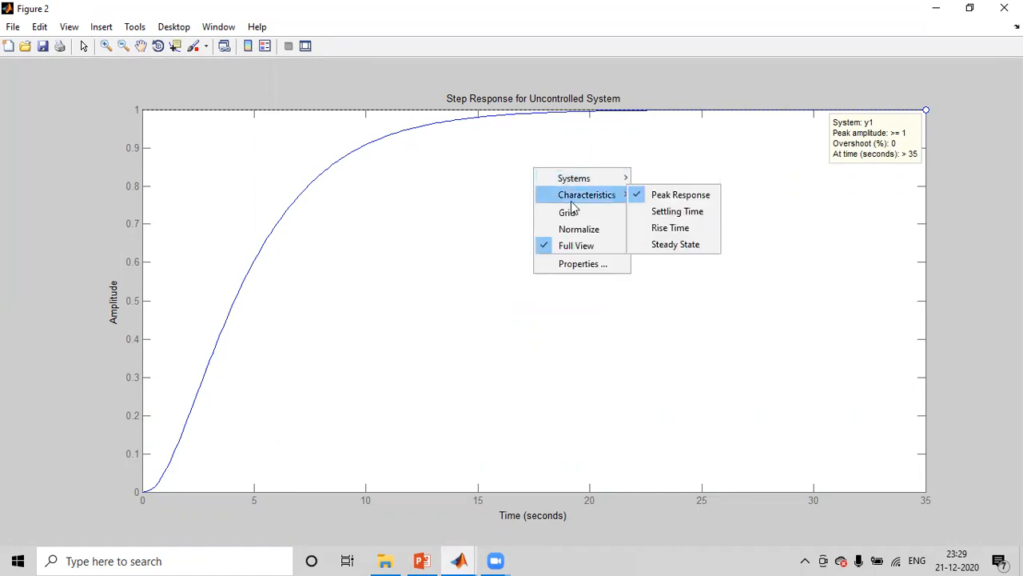
pyautogui.click(647, 213)
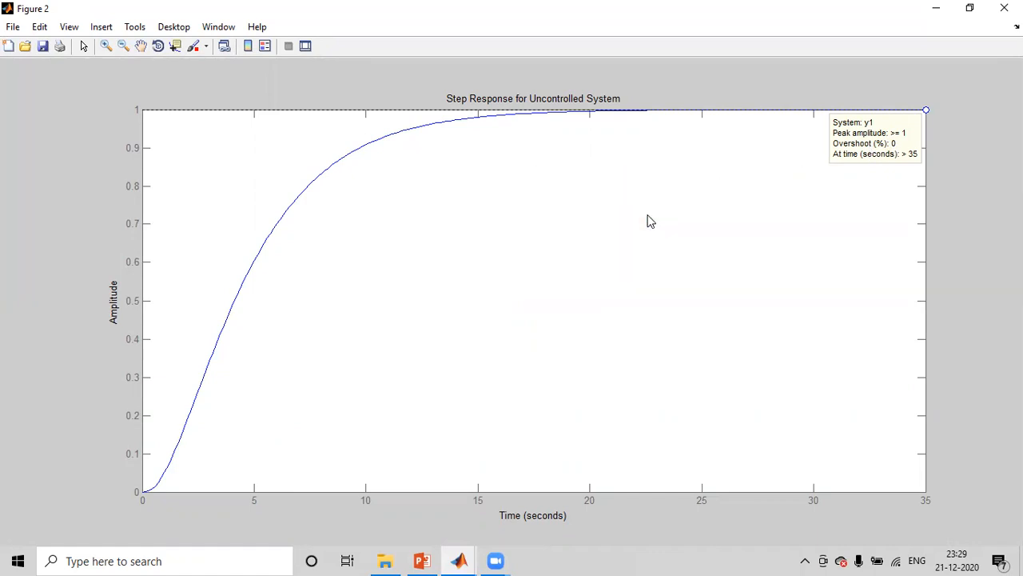
pyautogui.click(478, 117)
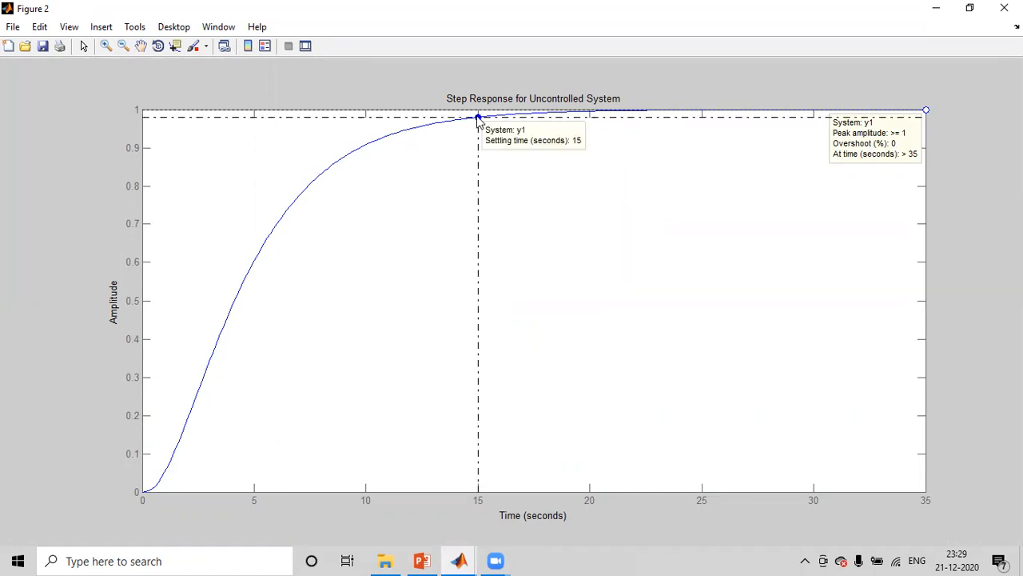
# Mark the Rise Time characteristic on the step response curve and pin its data label.
pyautogui.rightClick(410, 214)
pyautogui.moveTo(449, 245)
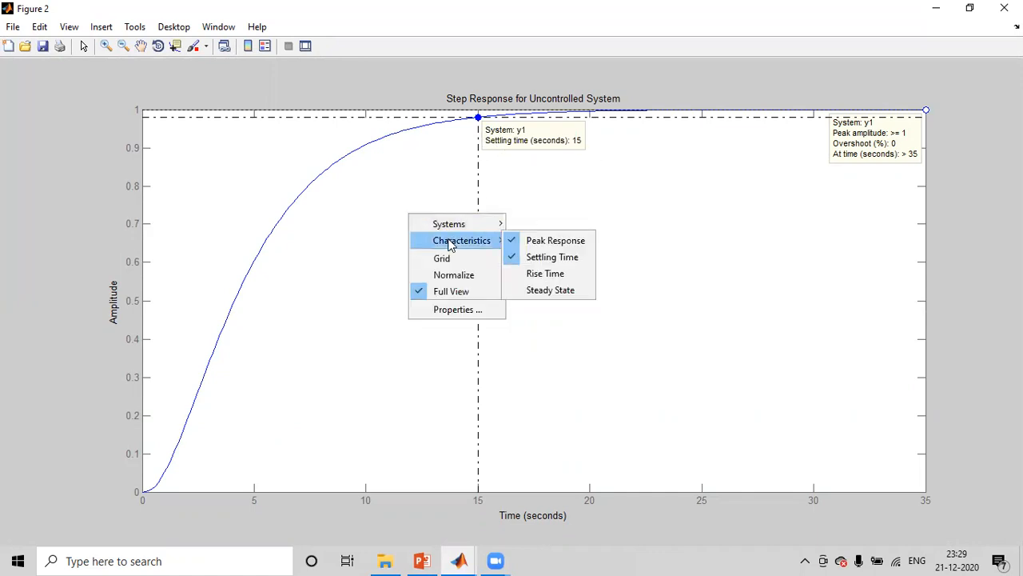
pyautogui.click(549, 275)
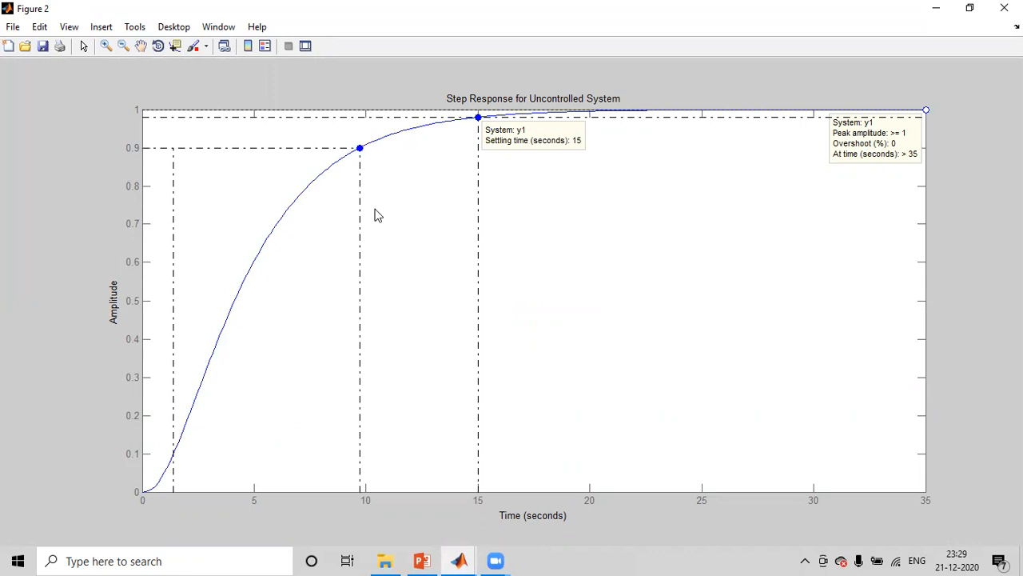
pyautogui.click(363, 149)
pyautogui.click(361, 149)
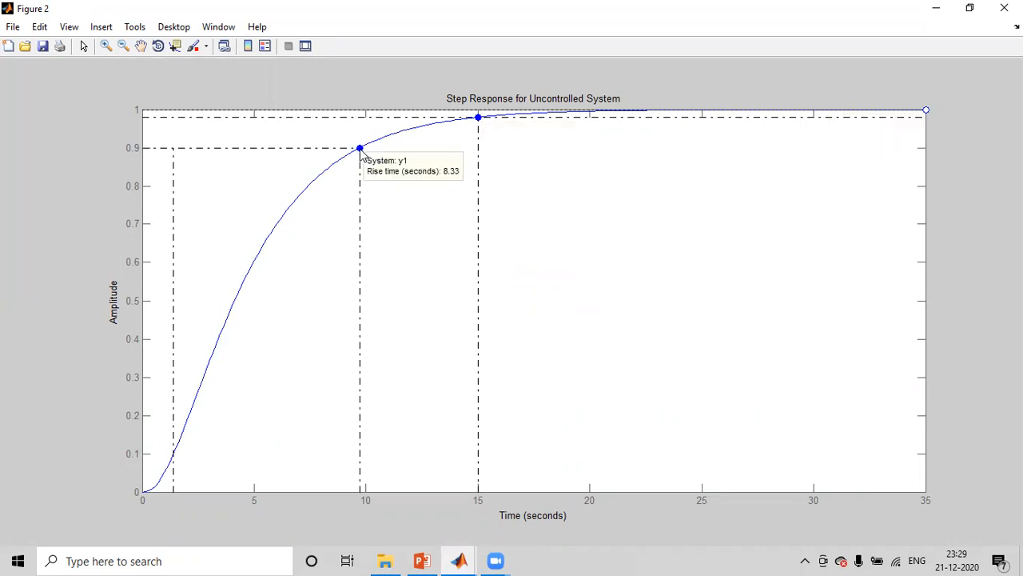
# Pin the settling time and peak response labels again, and close the step response figure after reading them.
pyautogui.click(478, 118)
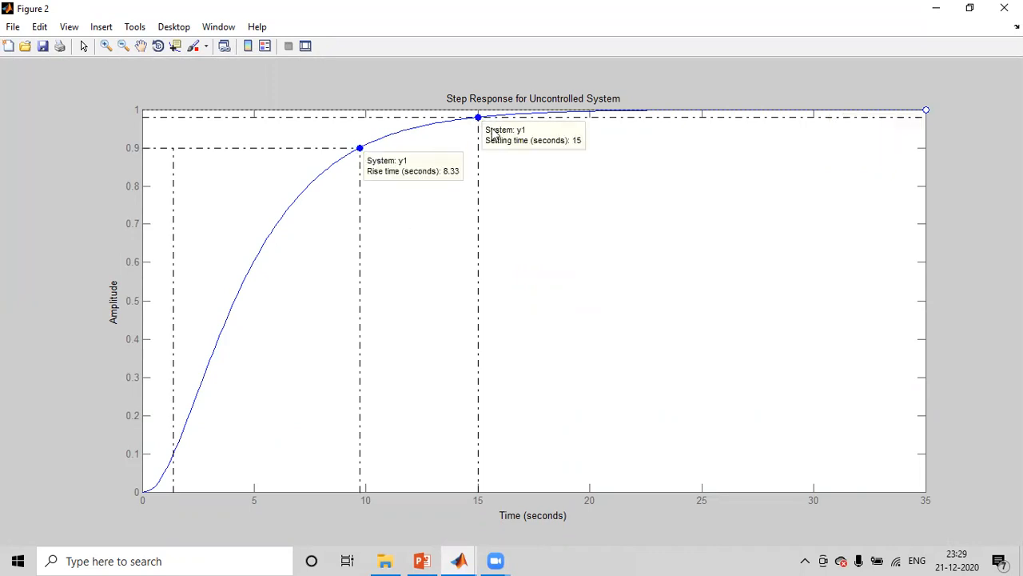
pyautogui.click(925, 112)
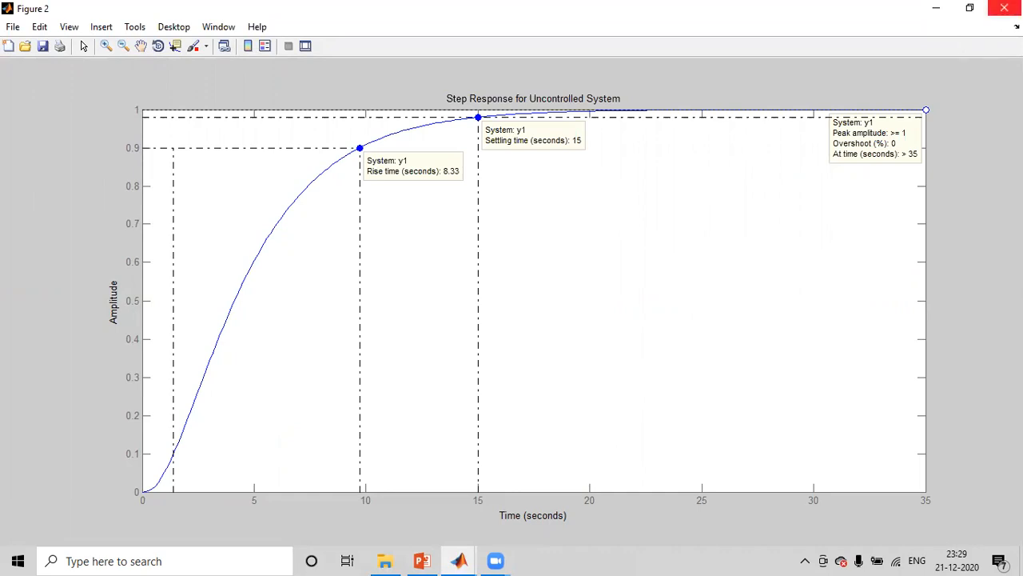
pyautogui.click(1004, 8)
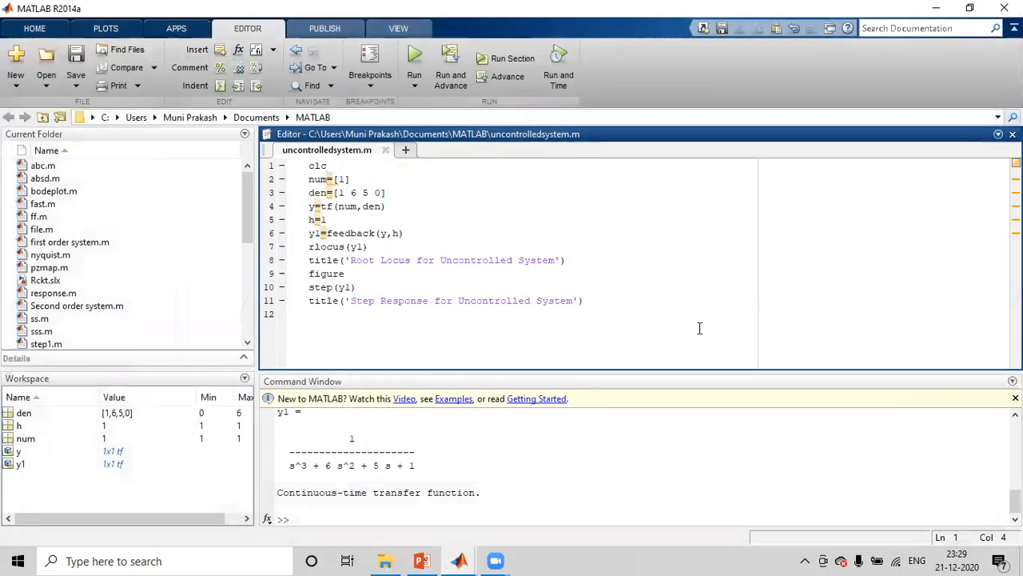
# Bring back the minimized root locus figure and maximize it.
pyautogui.moveTo(458, 560)
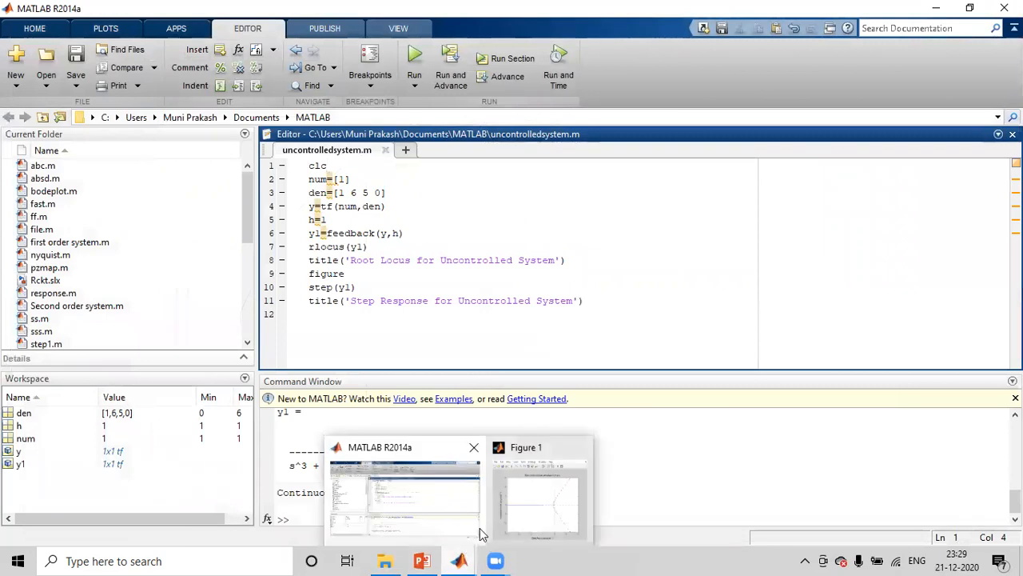
pyautogui.click(539, 506)
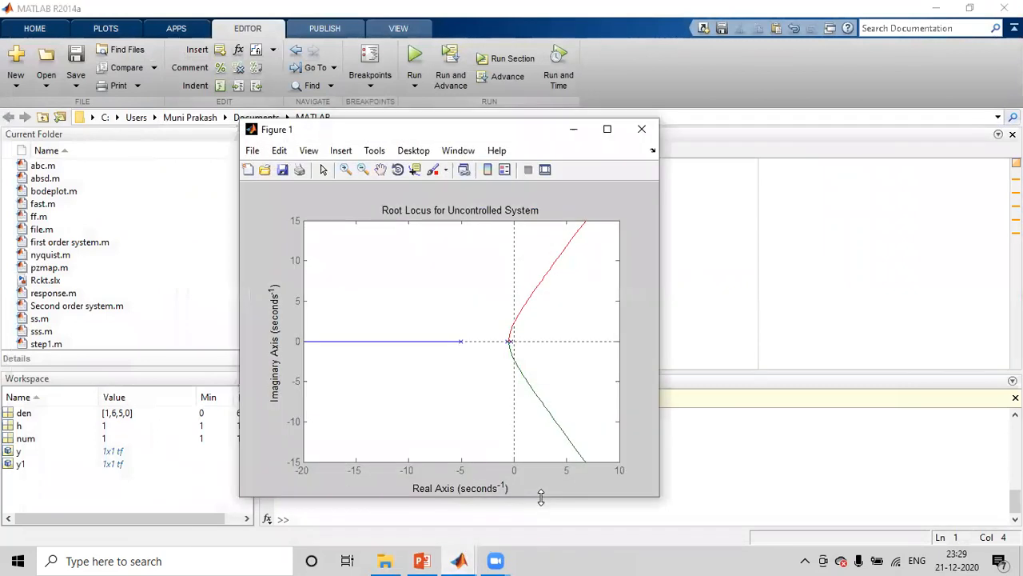
pyautogui.click(609, 128)
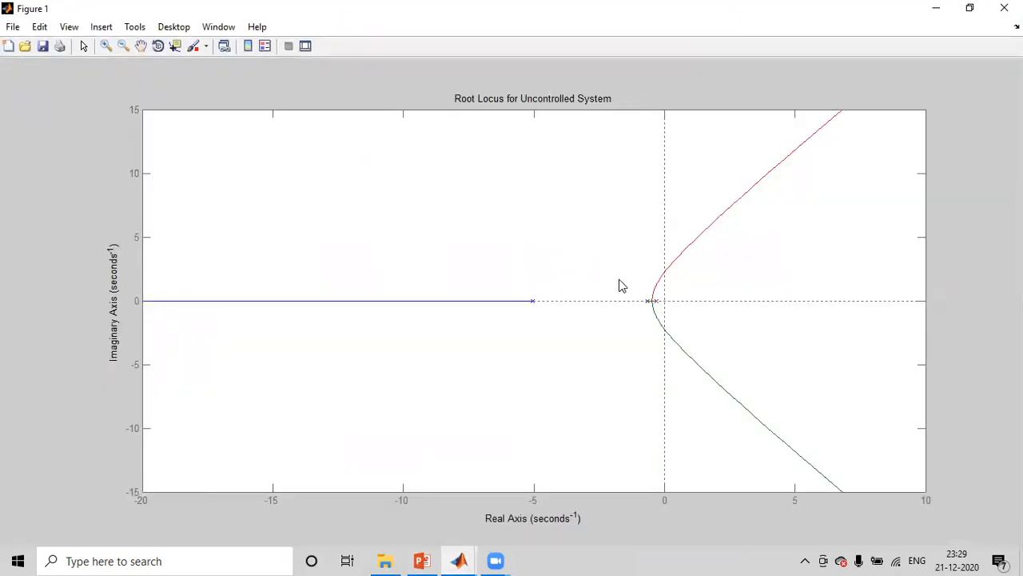
# Read the gain and frequency where the upper root locus branch crosses the imaginary axis, adjusting the data marker, and close the figure.
pyautogui.click(665, 272)
pyautogui.moveTo(668, 268); pyautogui.dragTo(669, 276)
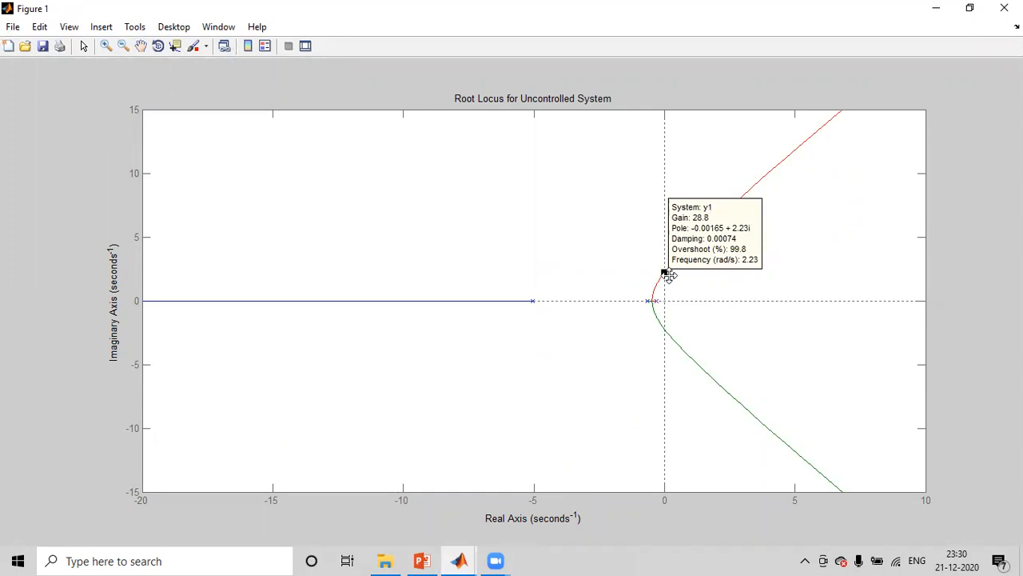
pyautogui.moveTo(669, 276)
pyautogui.mouseDown()
pyautogui.moveTo(690, 261)
pyautogui.moveTo(668, 276)
pyautogui.mouseUp()
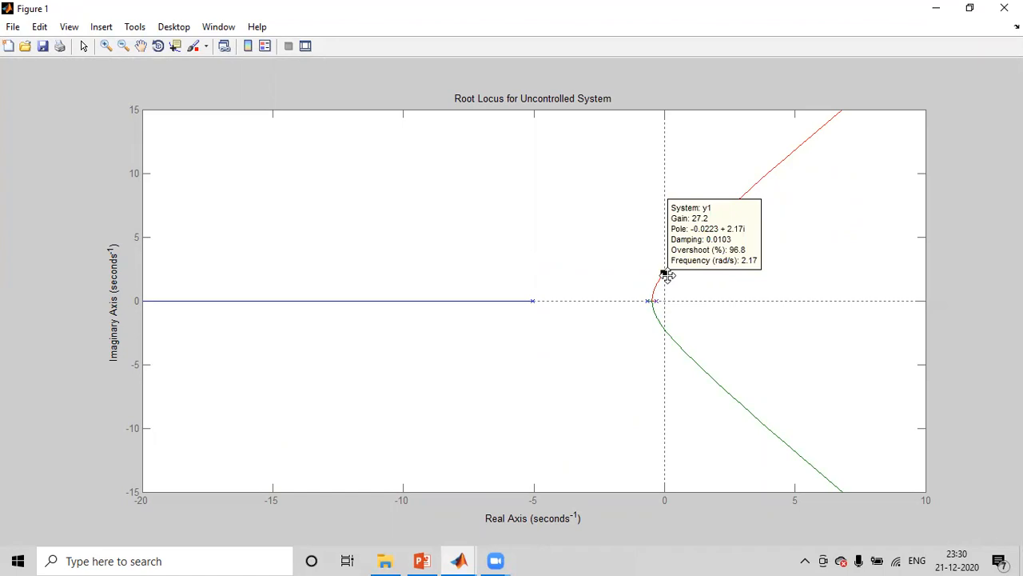
pyautogui.moveTo(668, 276); pyautogui.dragTo(670, 275)
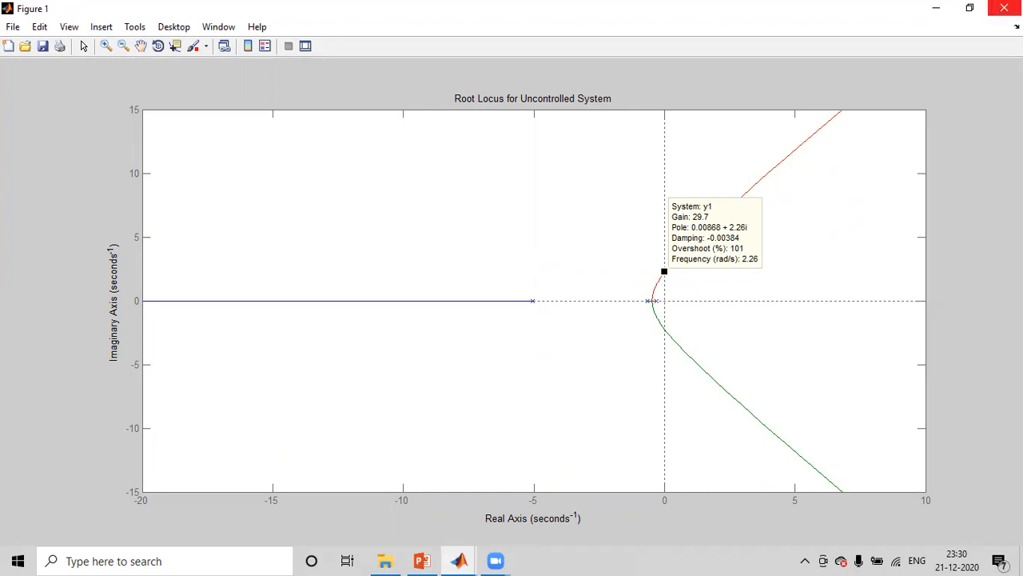
pyautogui.click(1004, 8)
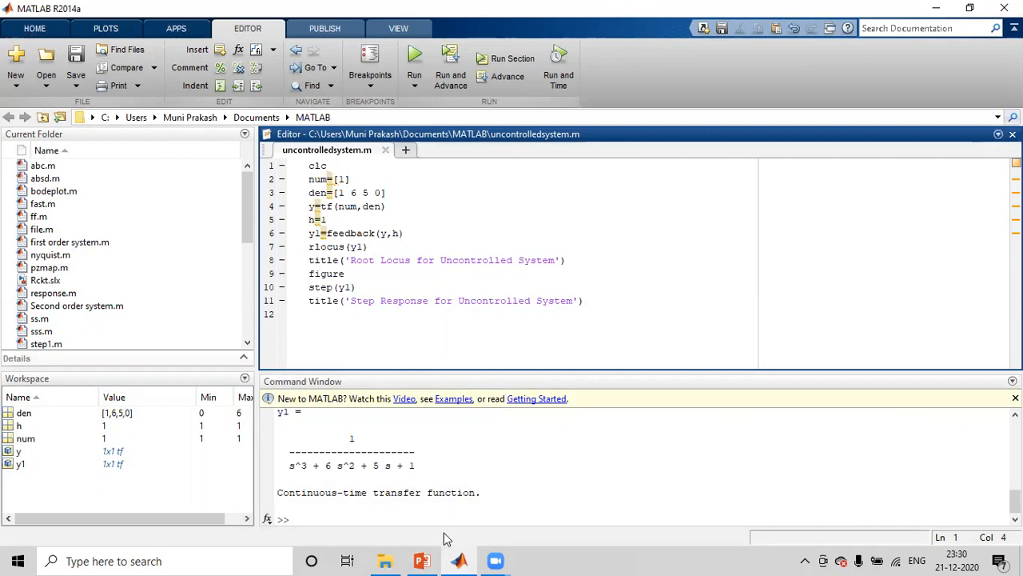
# Switch to the Exp 10 PowerPoint presentation, start the slide show from the Calculations slide and activate the pen.
pyautogui.click(423, 559)
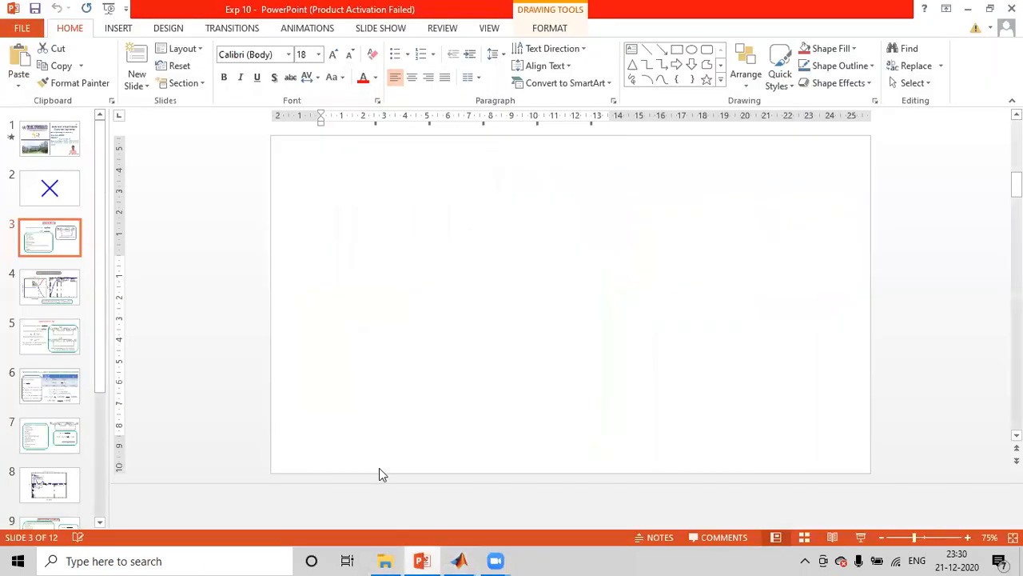
pyautogui.click(861, 537)
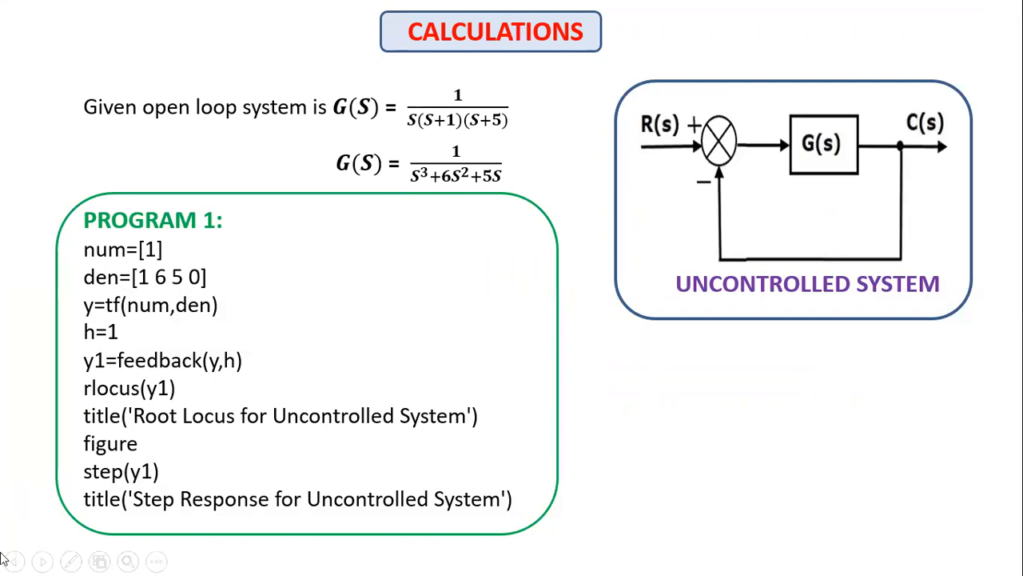
pyautogui.click(71, 561)
pyautogui.click(46, 441)
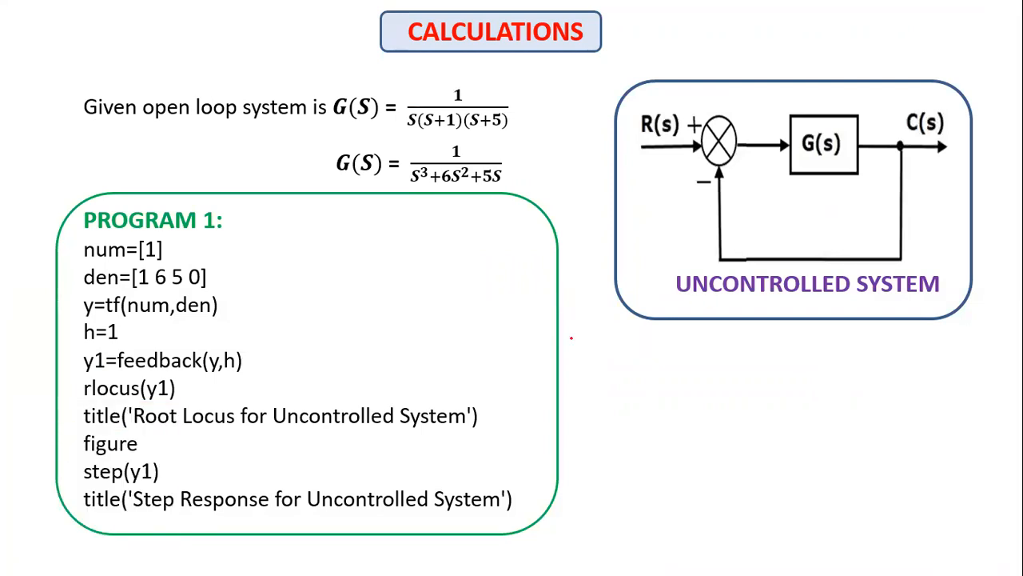
# Advance to the With PID Controller slide and underline its title and the area beneath U(s) in the upper block diagram.
pyautogui.press('Right')
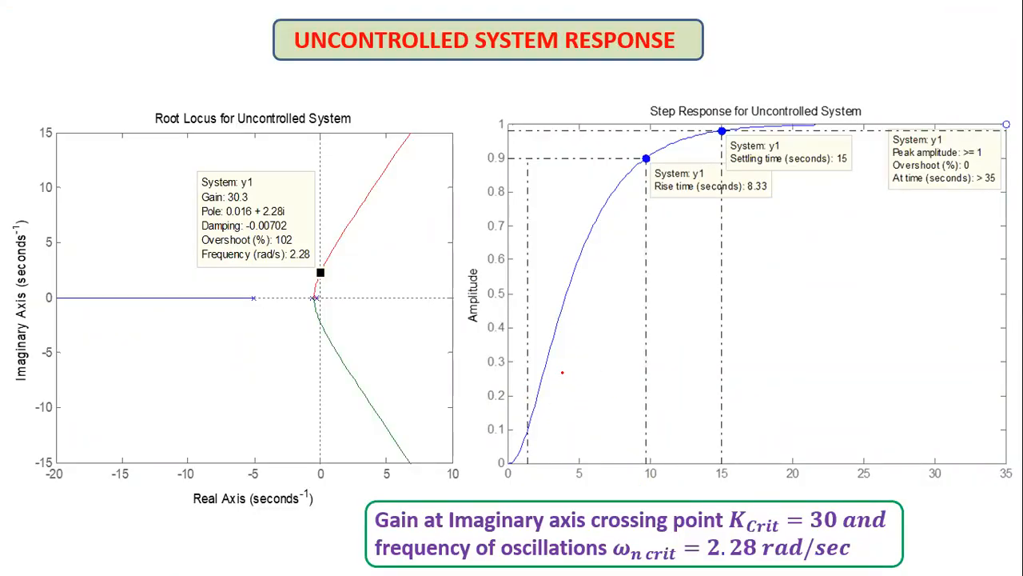
pyautogui.press('Right')
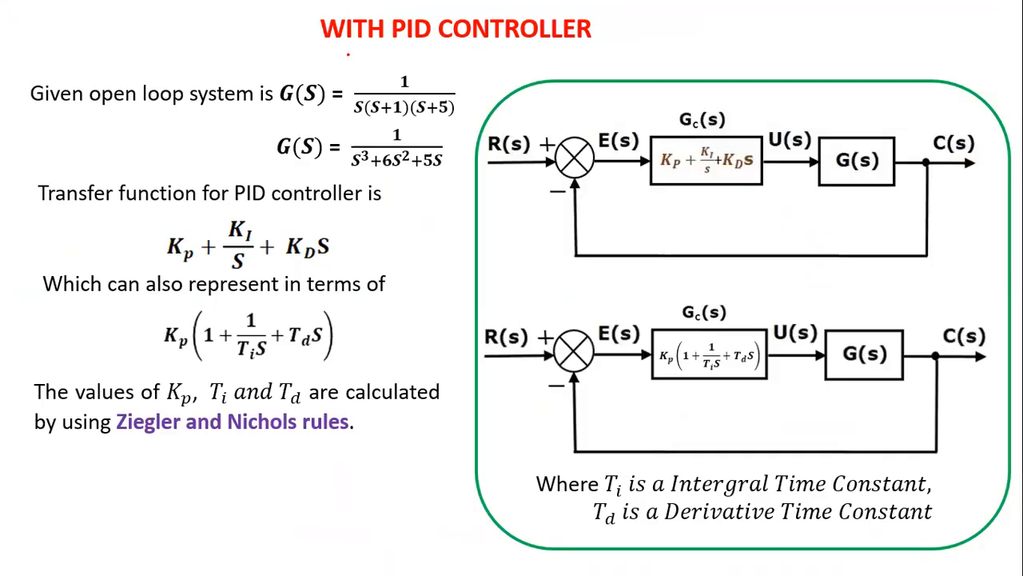
pyautogui.moveTo(323, 45); pyautogui.dragTo(610, 54)
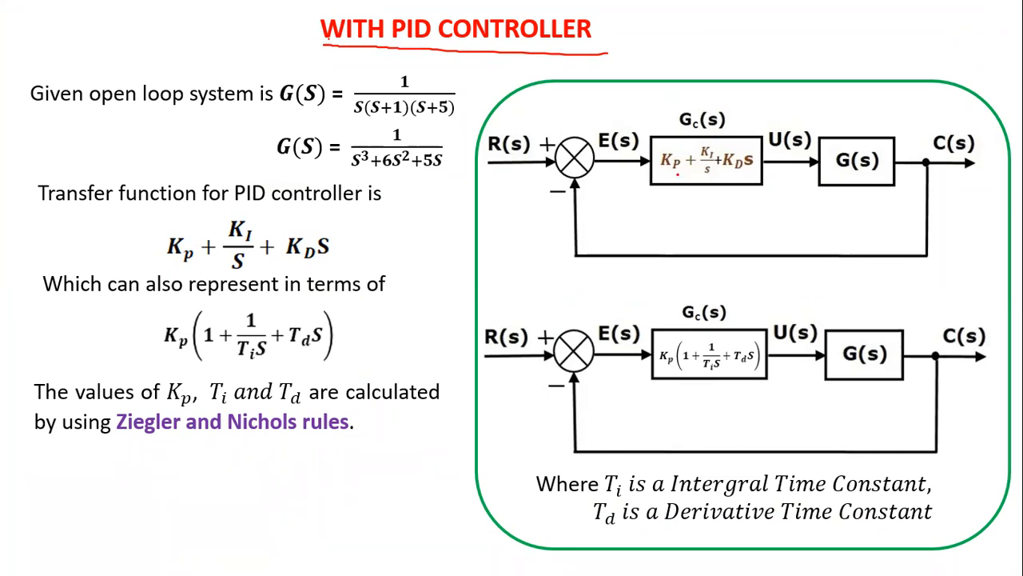
pyautogui.moveTo(784, 194); pyautogui.dragTo(853, 192)
pyautogui.moveTo(748, 194); pyautogui.dragTo(829, 195)
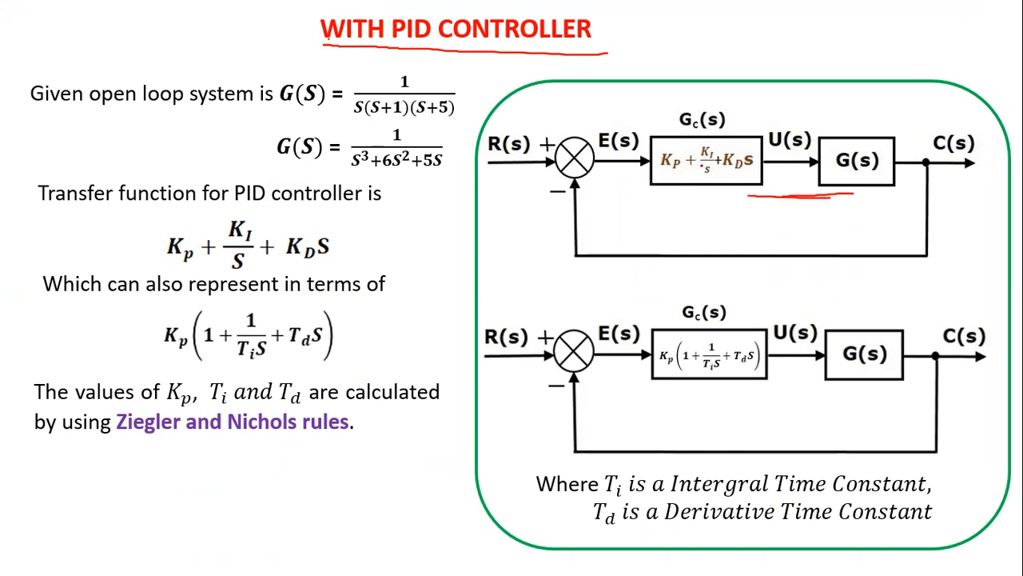